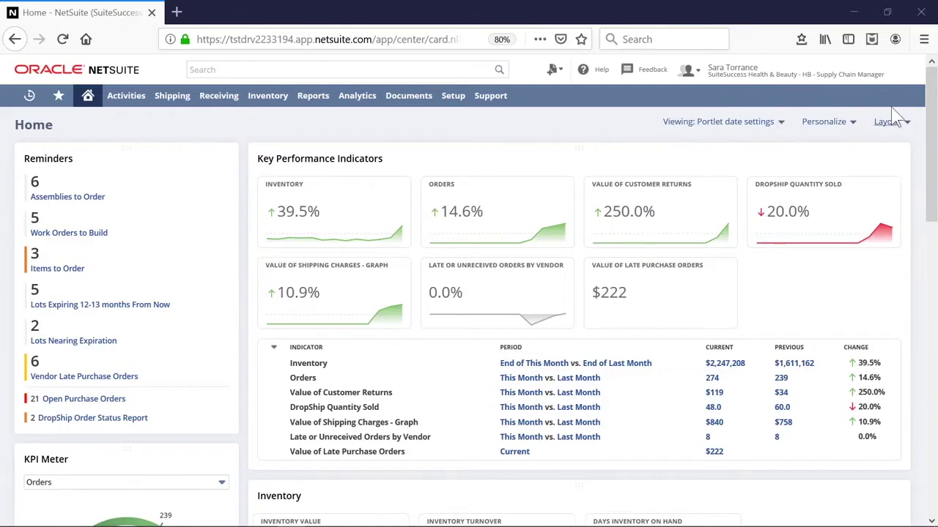
# Open the Assemblies to Order reminder and review the reorder point items on the Mass Create Work Orders page.
pyautogui.moveTo(883, 83)
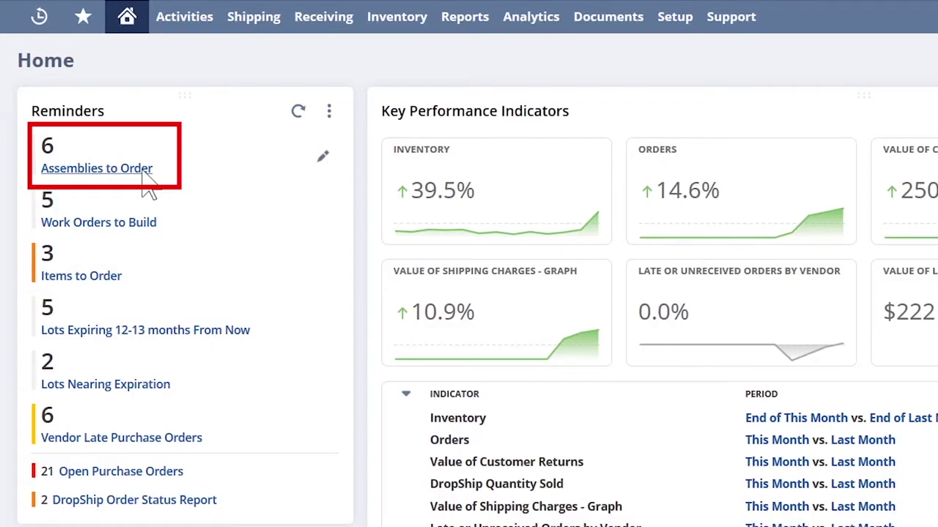
pyautogui.click(149, 187)
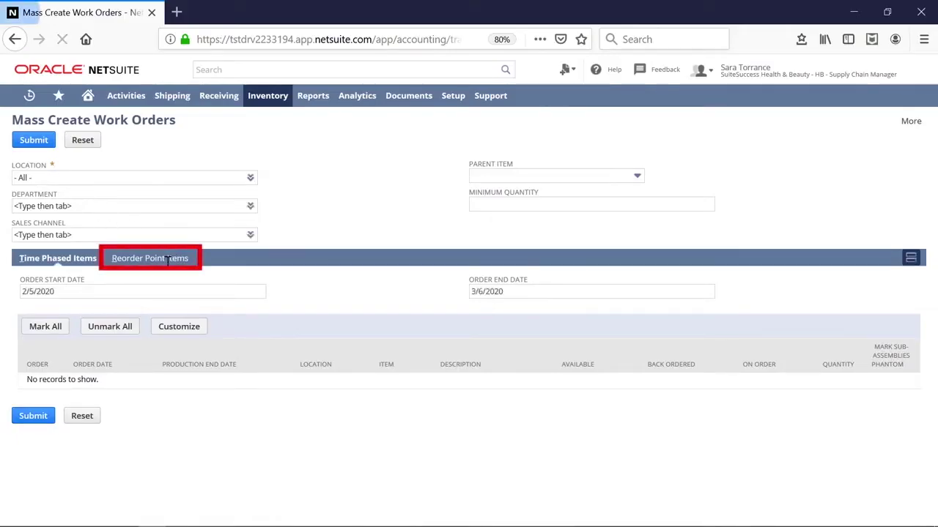
pyautogui.click(167, 259)
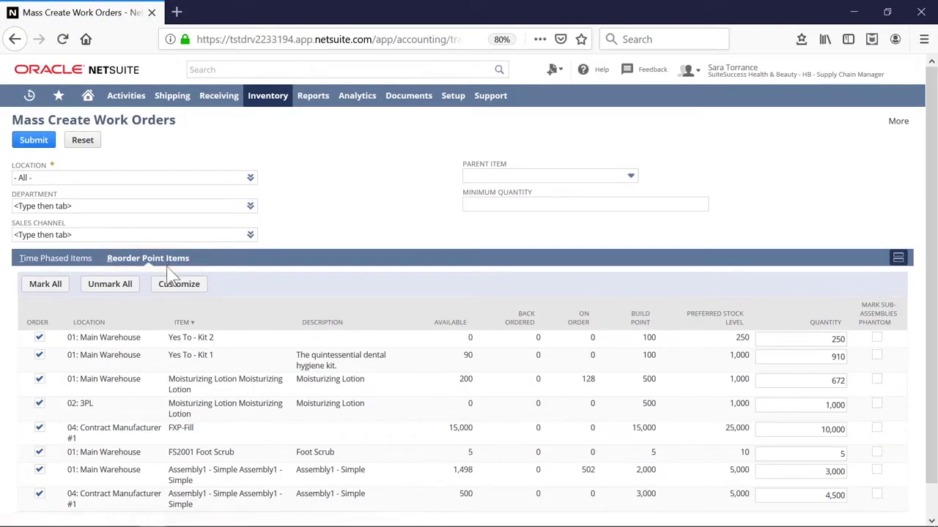
pyautogui.scroll(-1, 167, 269)
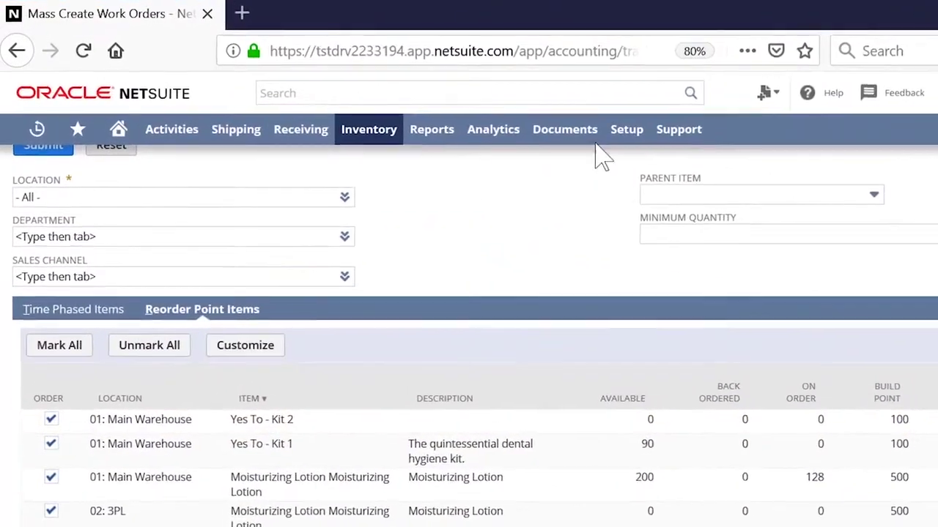
# Search globally for "Moisturizing Lotion" and open its Assembly/Bill of Materials record.
pyautogui.click(582, 94)
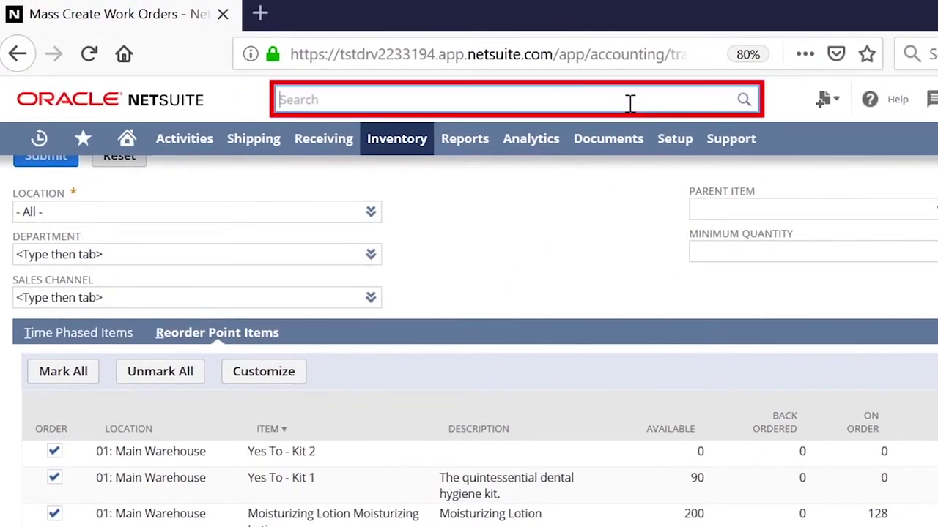
pyautogui.write('Moisturizing Lotion')
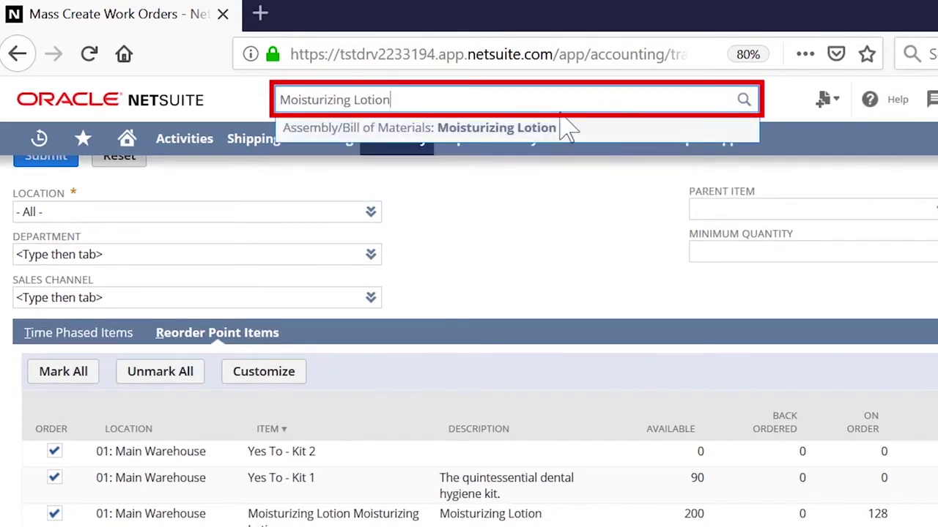
pyautogui.click(548, 126)
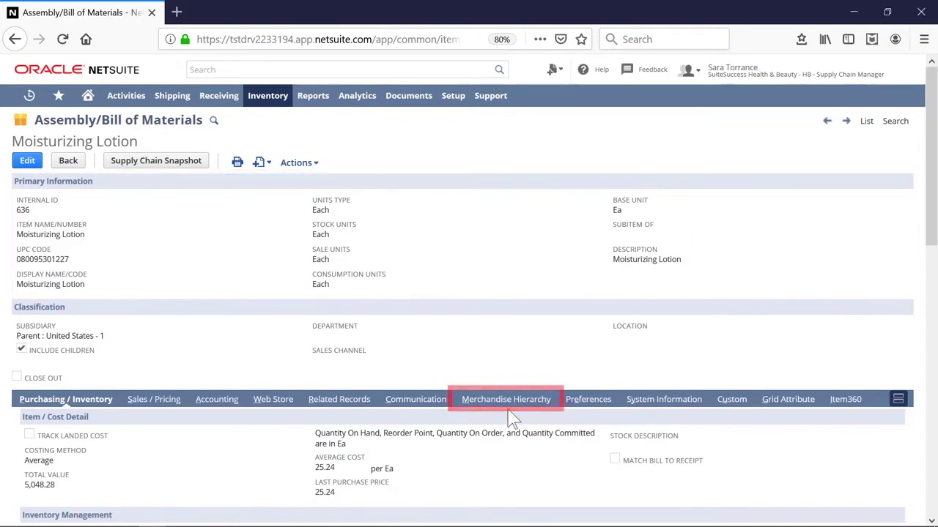
# Review the accounts and tax schedule in the Accounting details of the Moisturizing Lotion record.
pyautogui.click(229, 403)
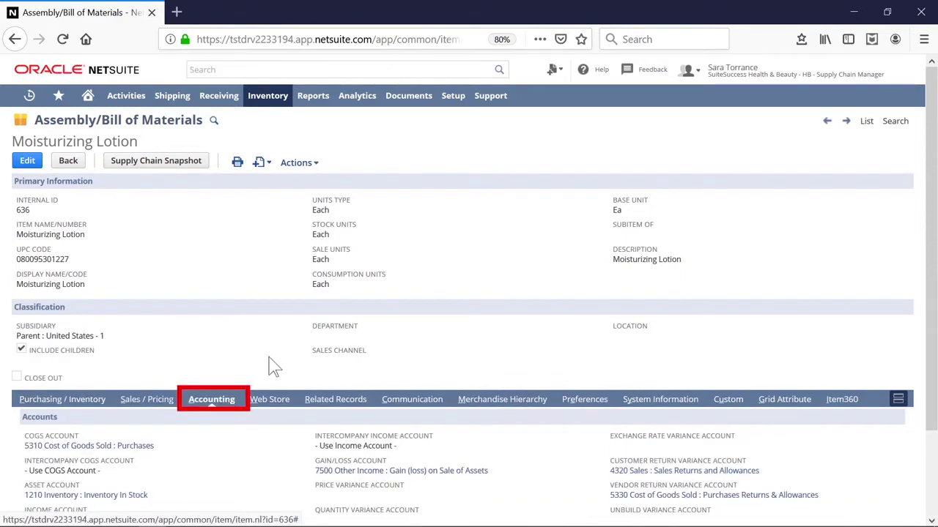
pyautogui.scroll(-1, 262, 396)
pyautogui.scroll(-2, 263, 397)
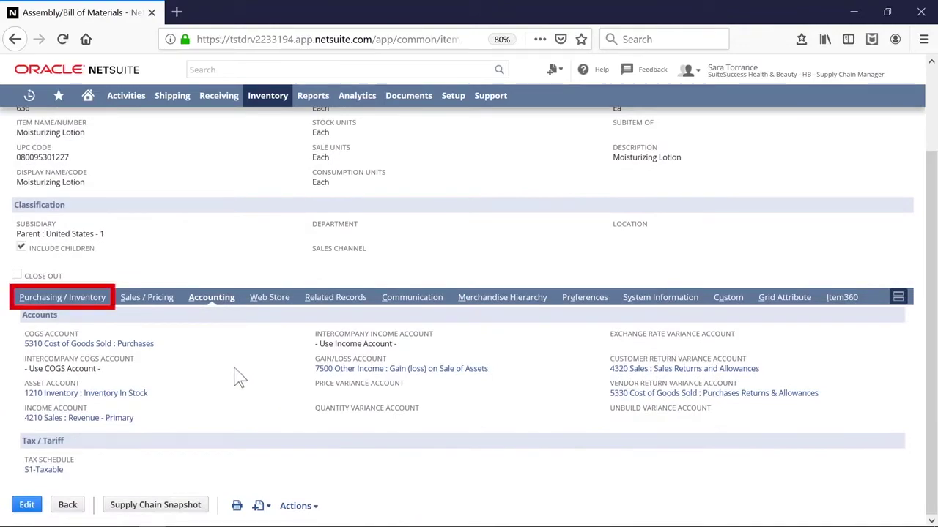
# Examine the Moisturizing Lotion's purchasing and inventory details, including its units, replenishment method, stock levels by location and components.
pyautogui.scroll(2, 361, 256)
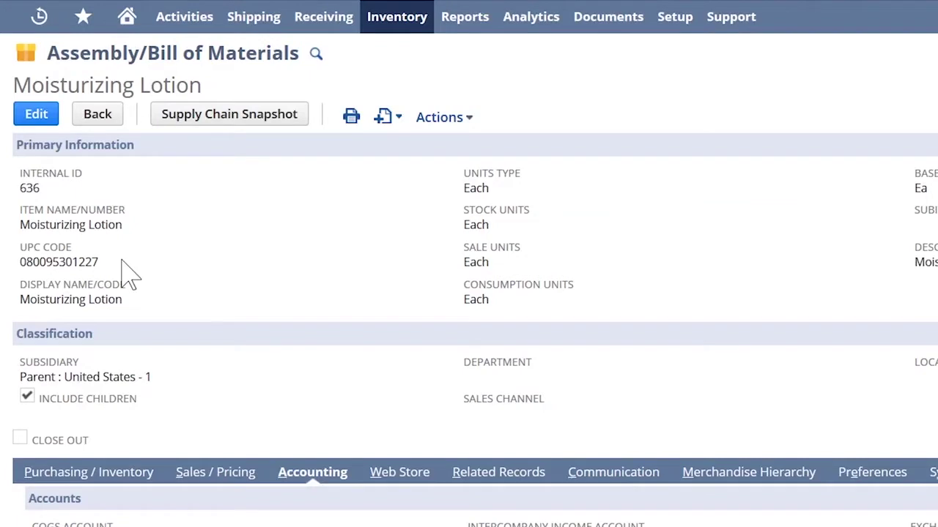
pyautogui.click(123, 472)
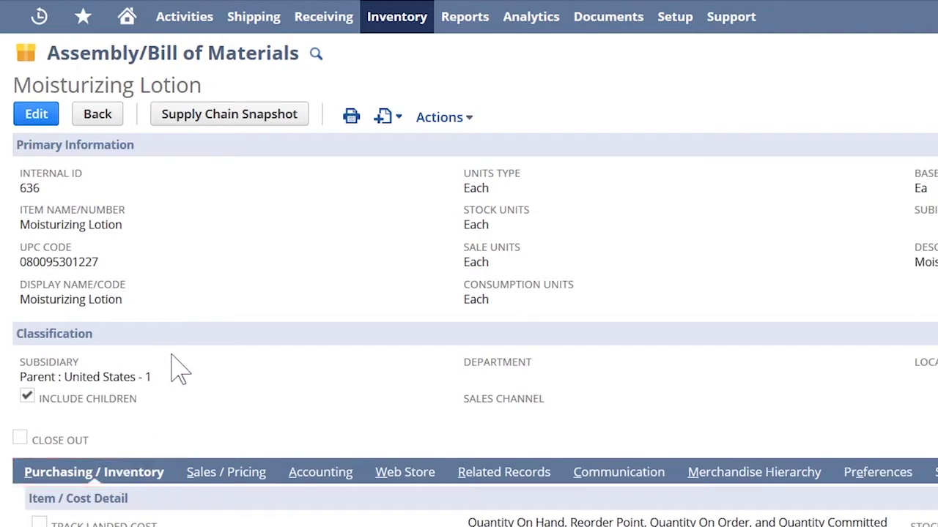
pyautogui.scroll(-2, 176, 380)
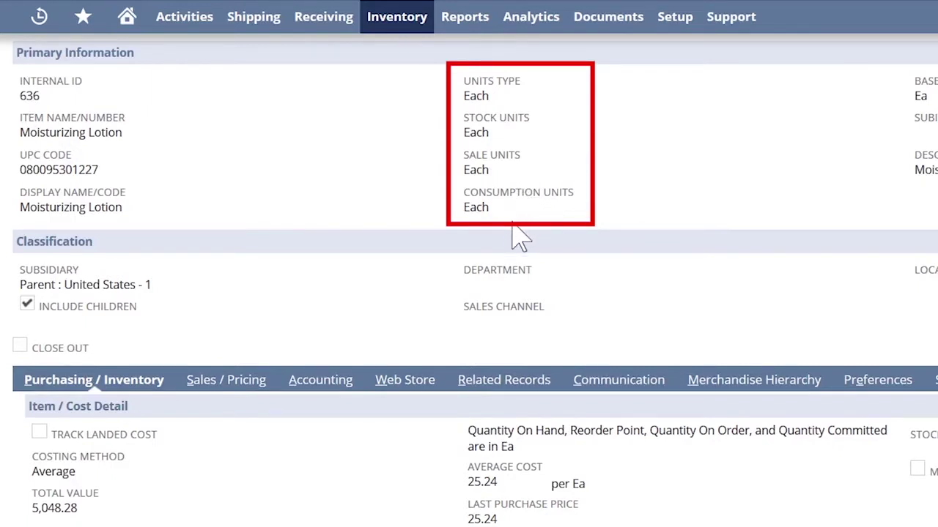
pyautogui.scroll(-3, 520, 238)
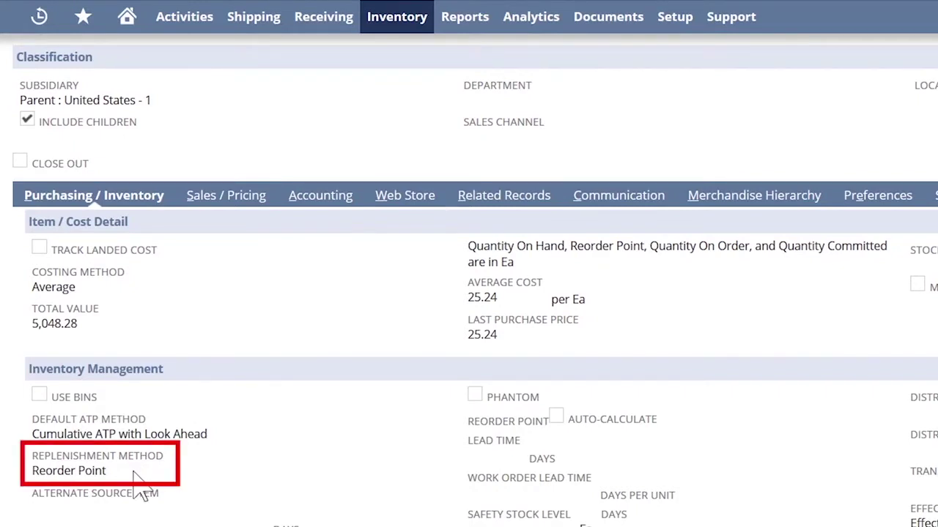
pyautogui.scroll(-8, 139, 476)
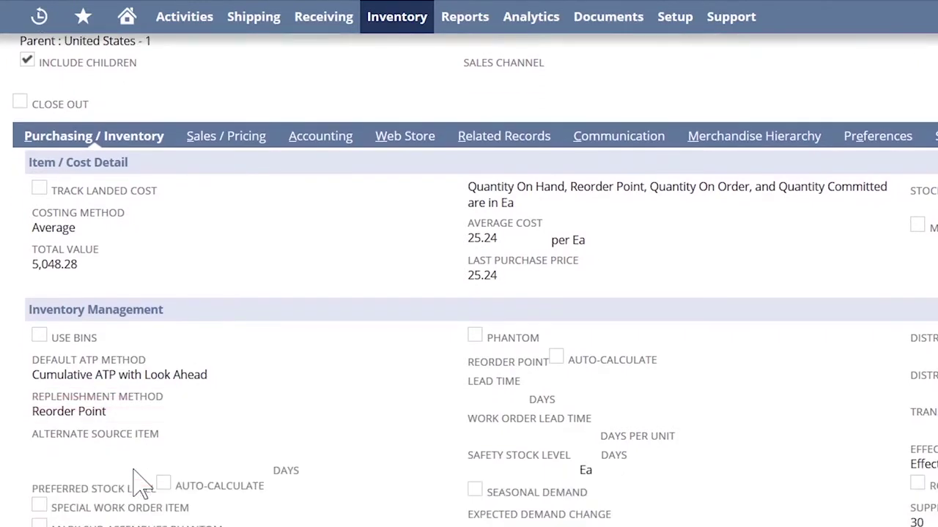
pyautogui.scroll(-2, 139, 417)
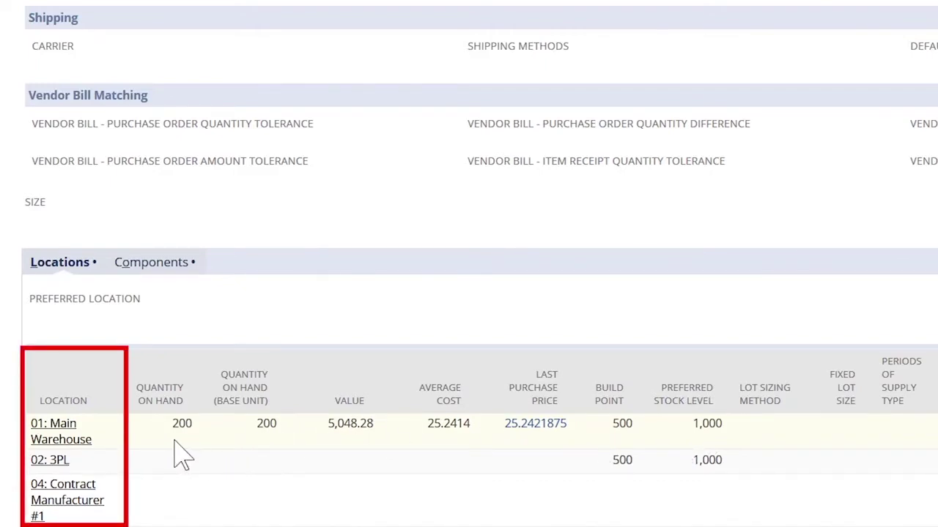
pyautogui.moveTo(64, 462); pyautogui.dragTo(65, 483)
pyautogui.click(175, 267)
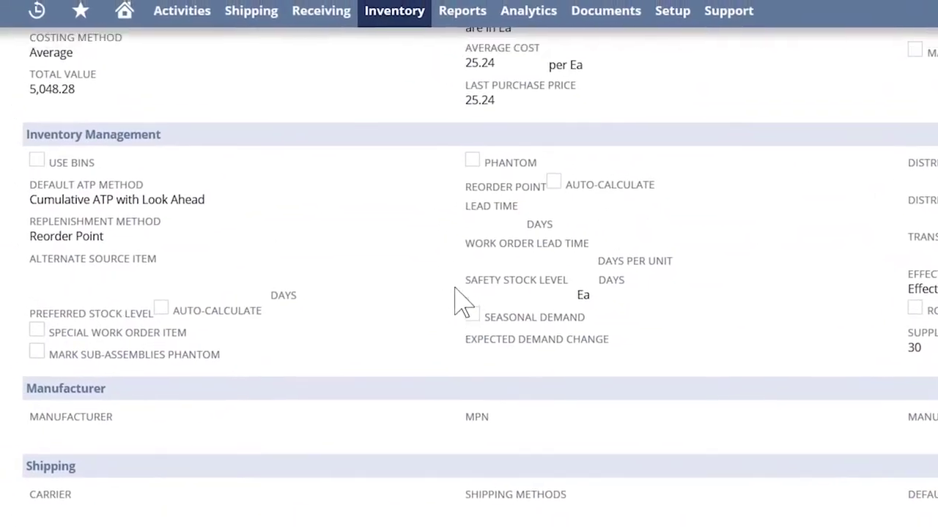
# Review the Moisturizing Lotion's sales and pricing details, including the US Dollar price levels.
pyautogui.scroll(3, 462, 300)
pyautogui.click(231, 139)
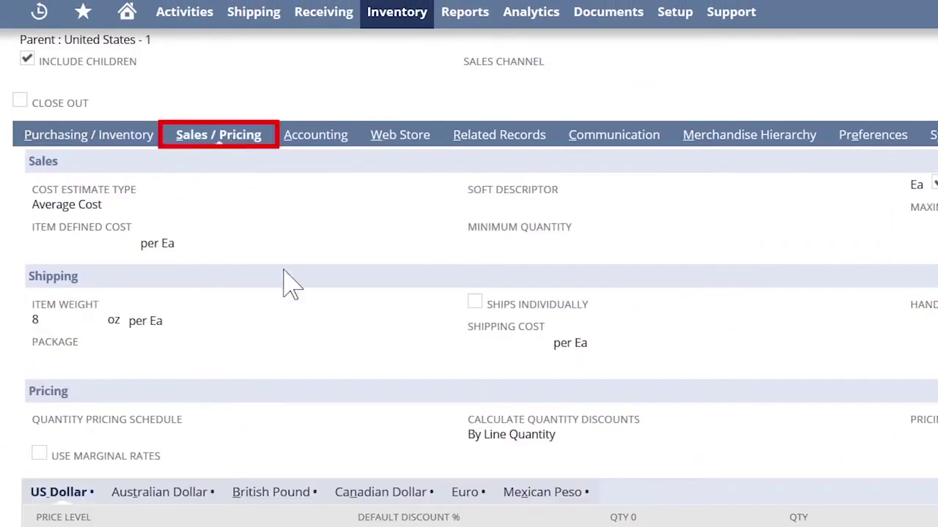
pyautogui.scroll(-3, 707, 464)
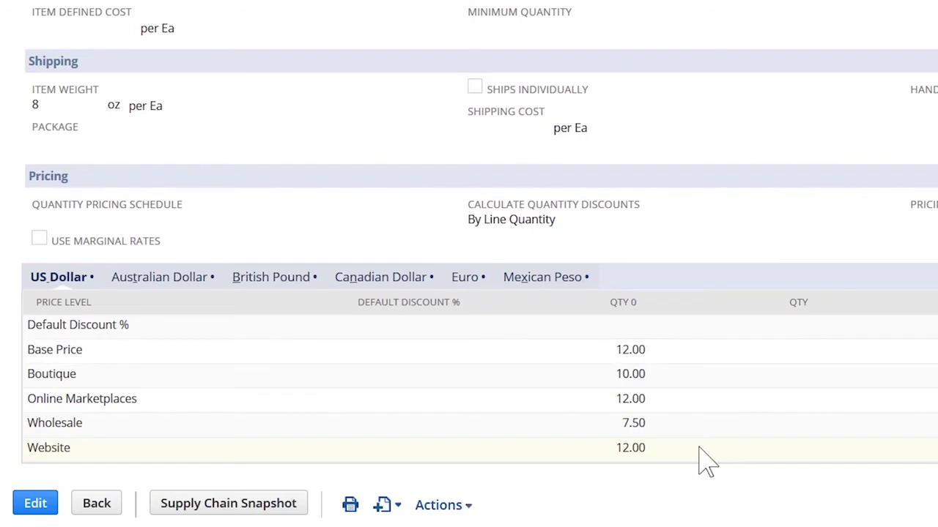
# Mass create a work order from the reorder point items, ordering only Assembly1 - Simple for 01: Main Warehouse.
pyautogui.scroll(7, 704, 460)
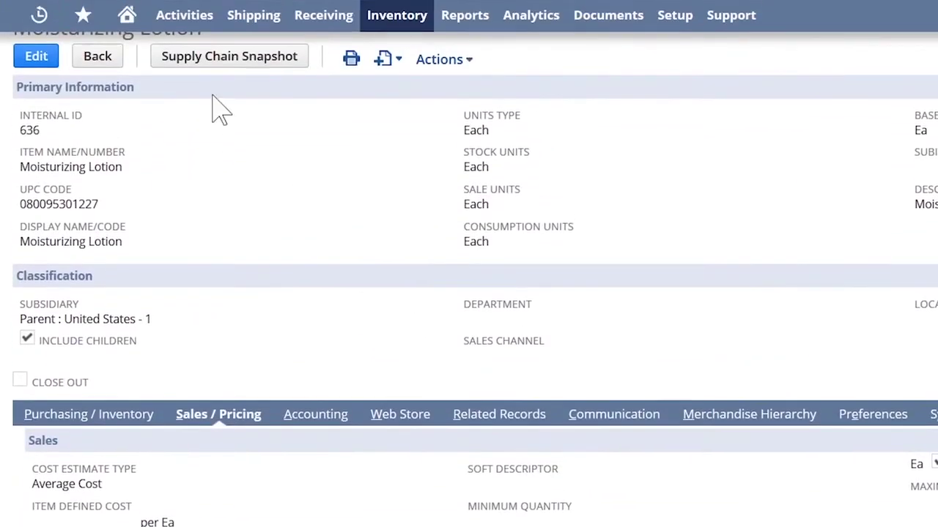
pyautogui.moveTo(83, 16)
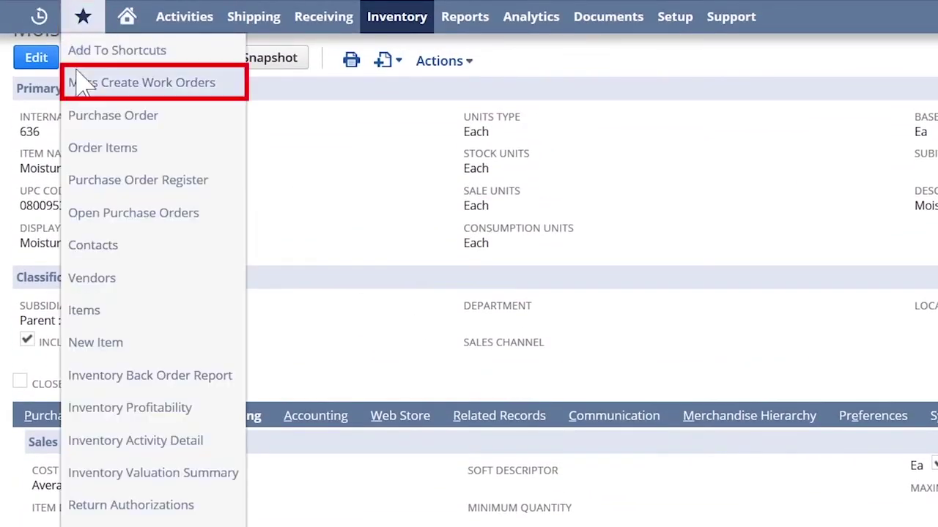
pyautogui.click(82, 83)
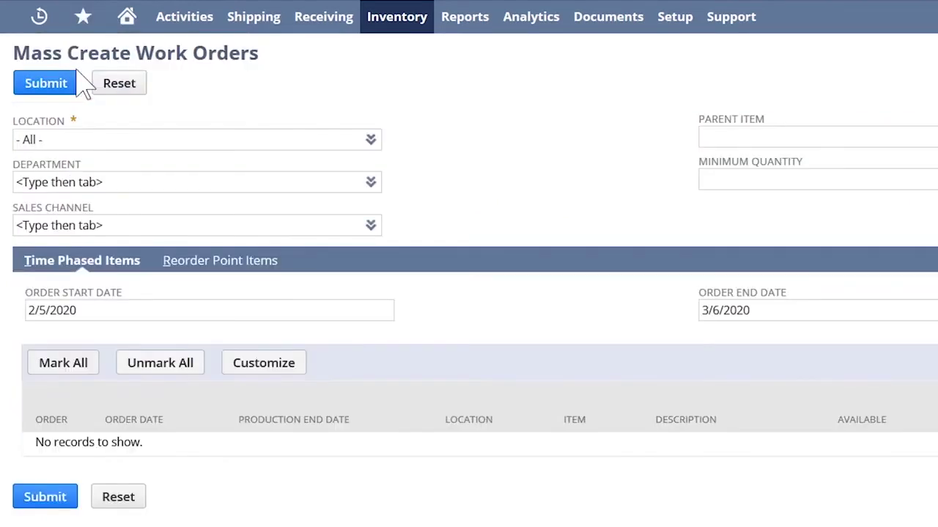
pyautogui.click(197, 262)
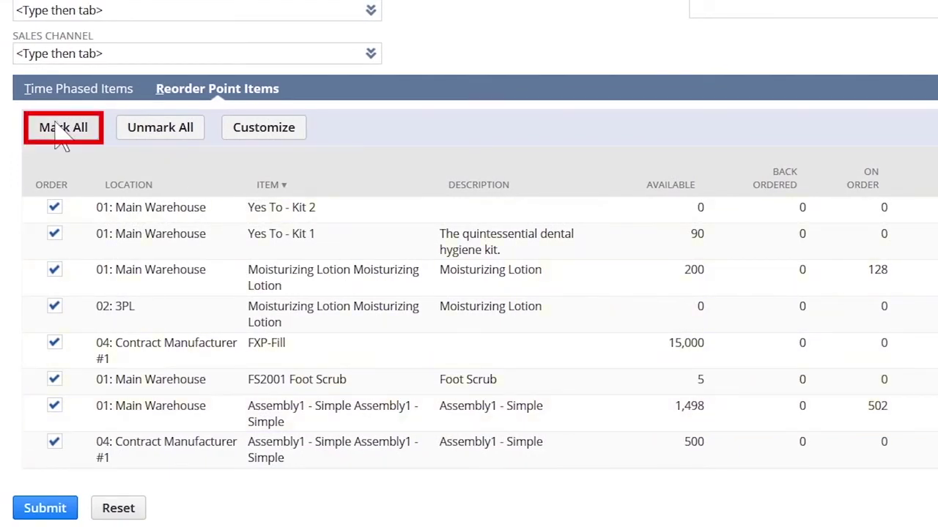
pyautogui.click(126, 137)
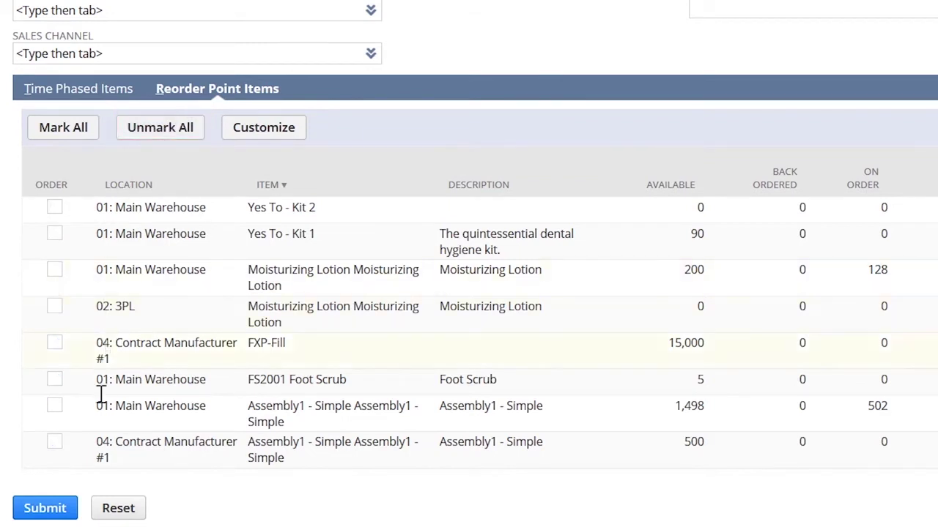
pyautogui.click(53, 411)
pyautogui.click(40, 508)
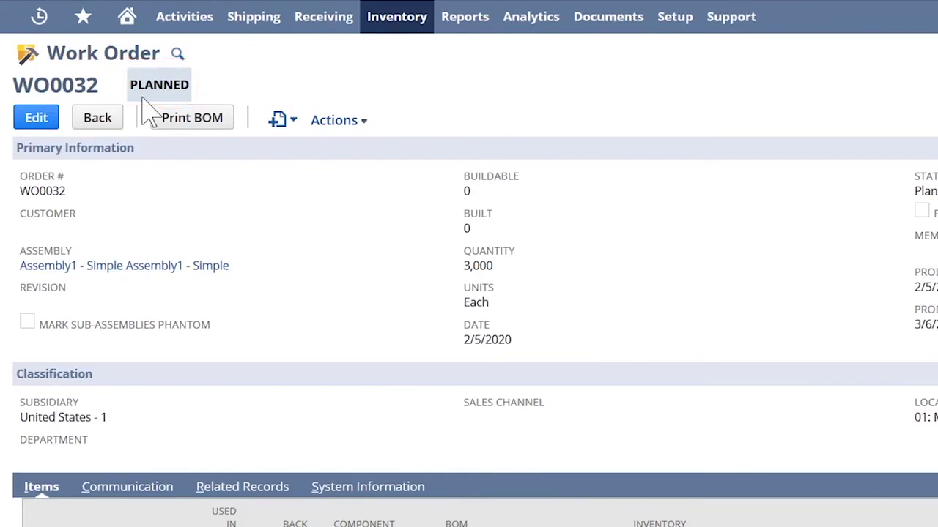
# Edit the planned Assembly1 - Simple work order, set its status to Released and save it.
pyautogui.click(44, 125)
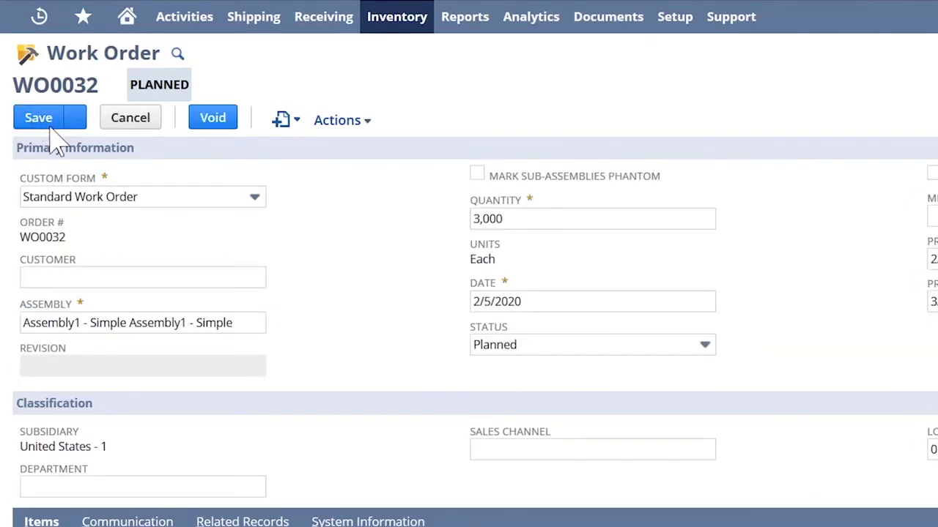
pyautogui.scroll(-1, 813, 271)
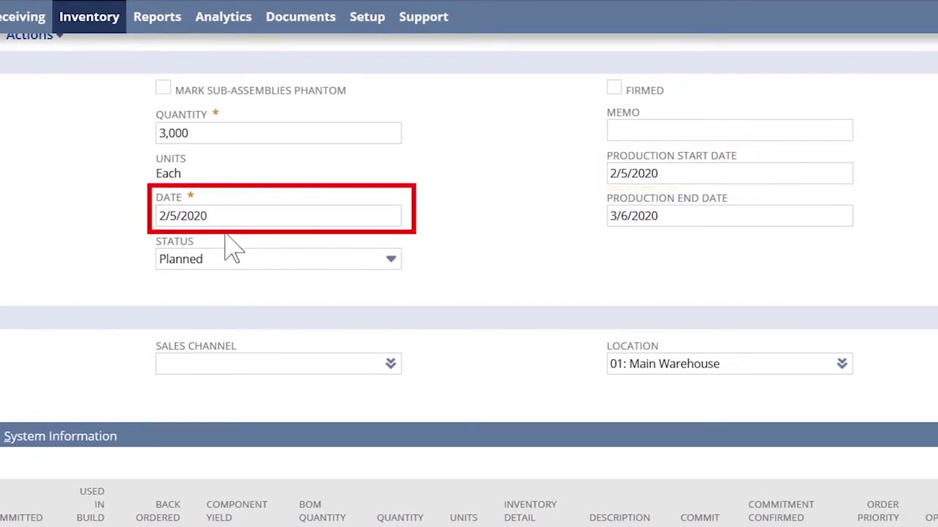
pyautogui.click(270, 262)
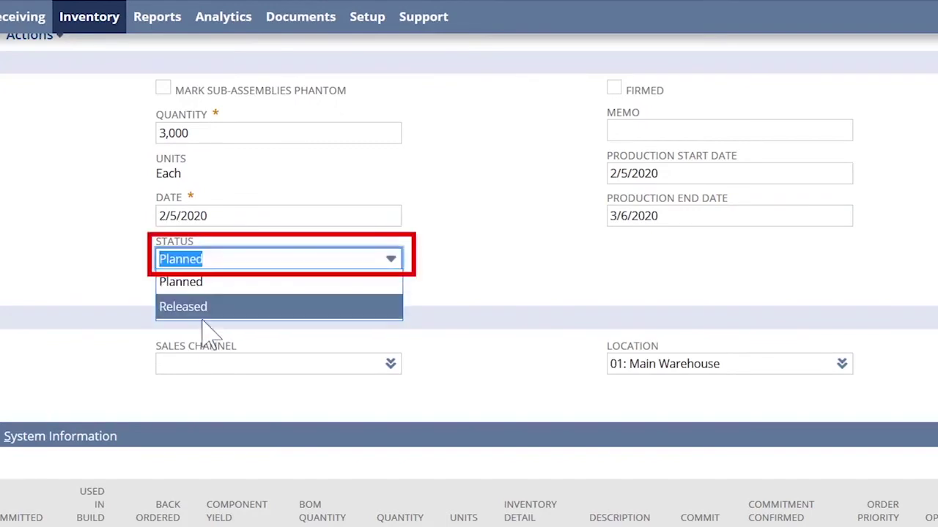
pyautogui.click(205, 311)
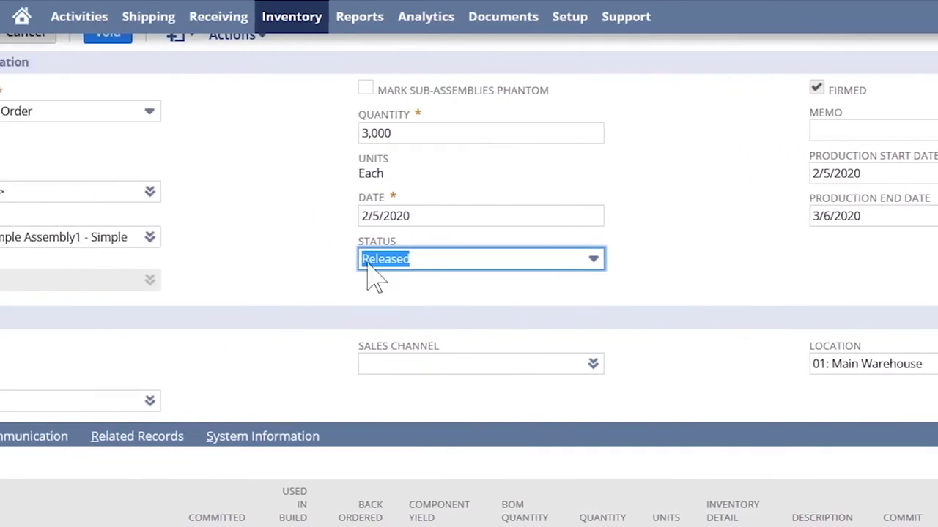
pyautogui.click(384, 327)
pyautogui.scroll(3, 388, 326)
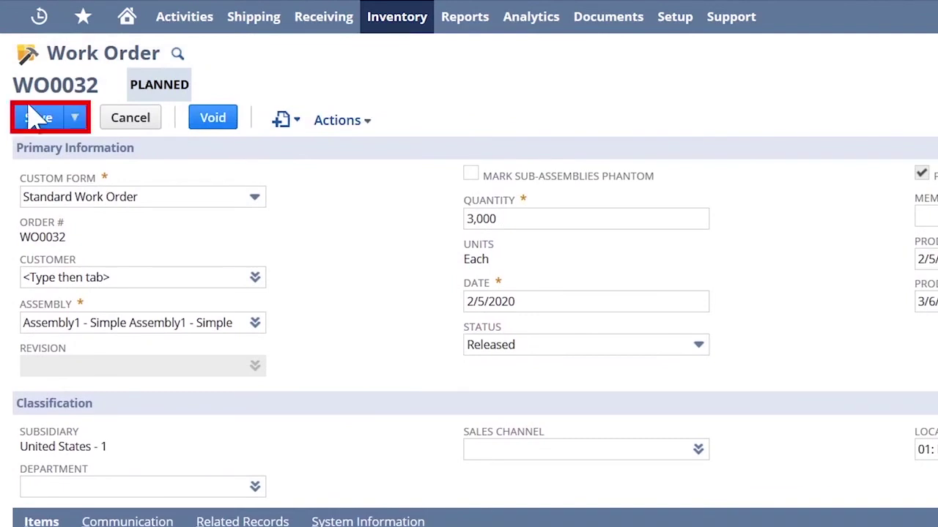
pyautogui.click(30, 118)
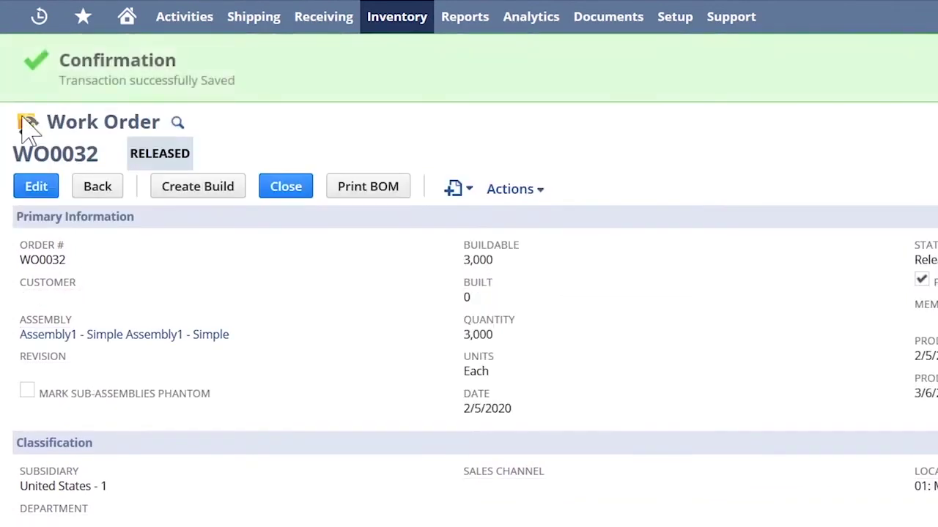
# Open the 3,000-unit Assembly1 - Simple work order from the Work Orders to Build reminder and print its bill of materials.
pyautogui.click(127, 22)
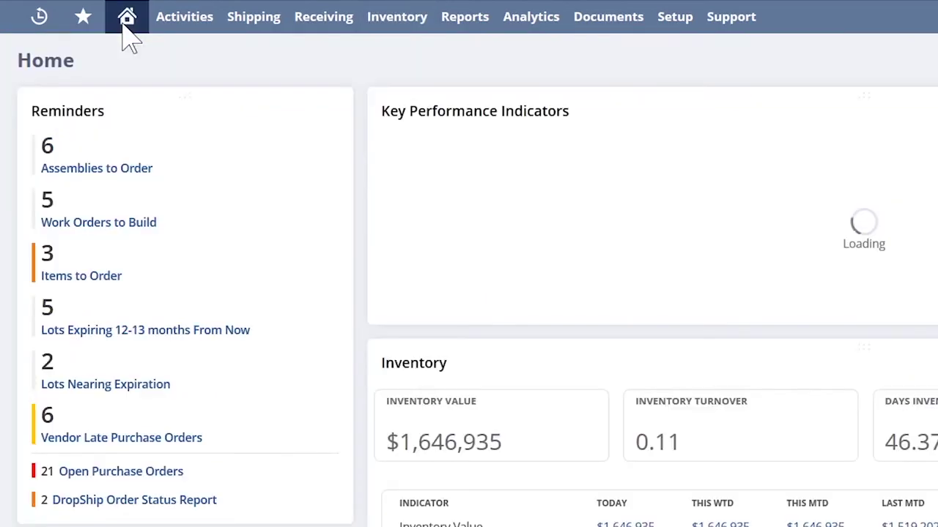
pyautogui.click(110, 224)
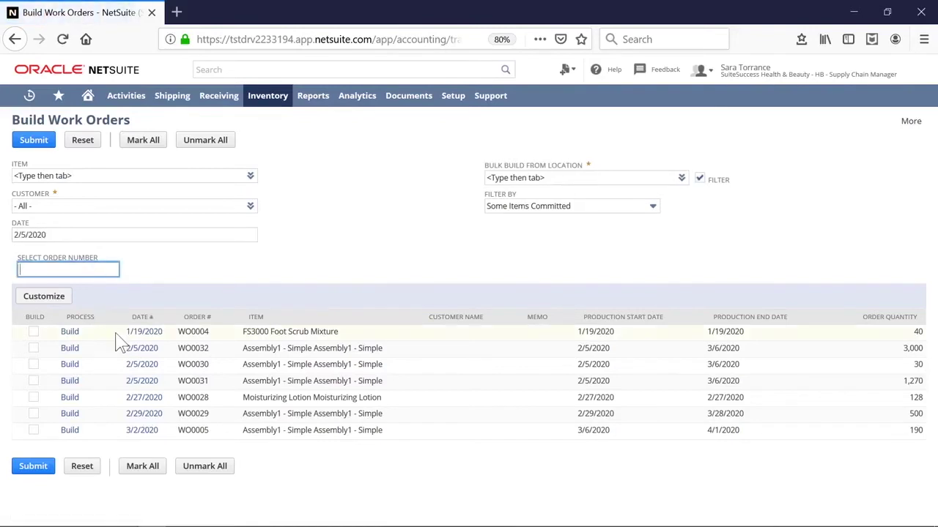
pyautogui.click(141, 349)
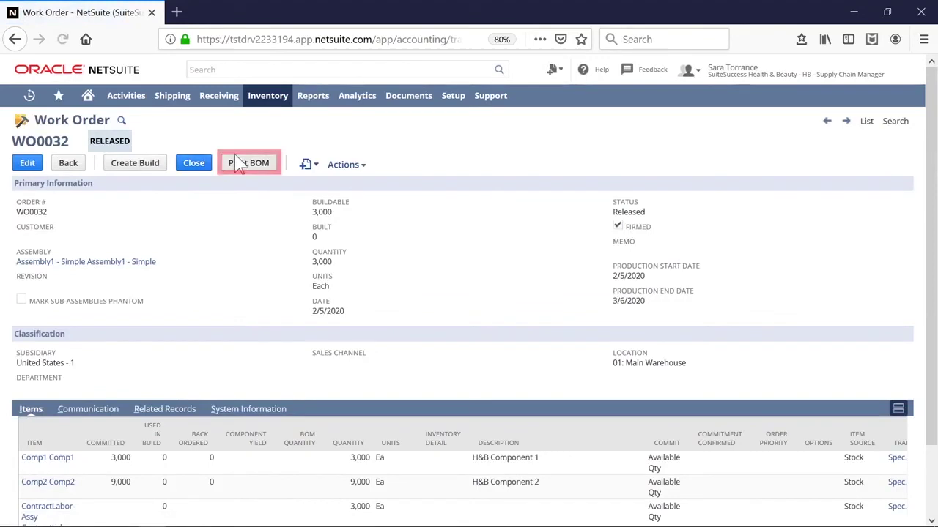
pyautogui.click(239, 163)
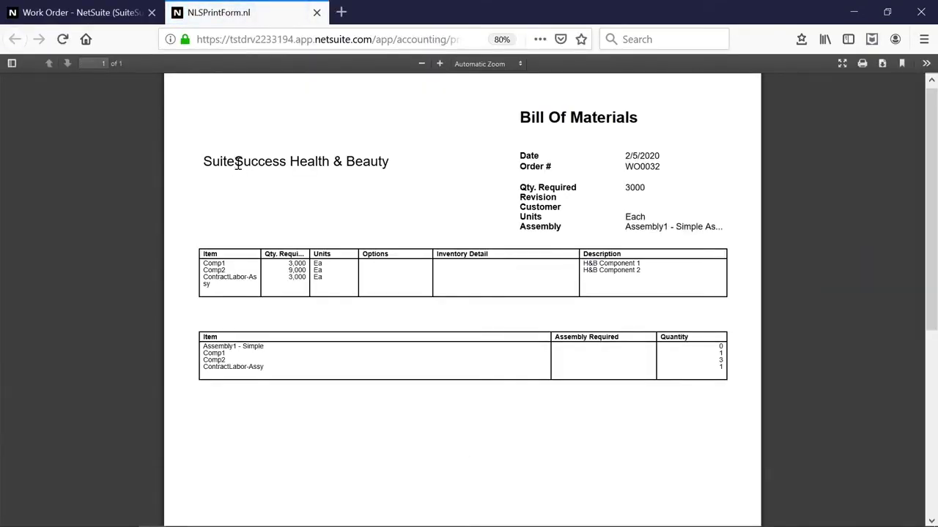
pyautogui.scroll(-1, 241, 168)
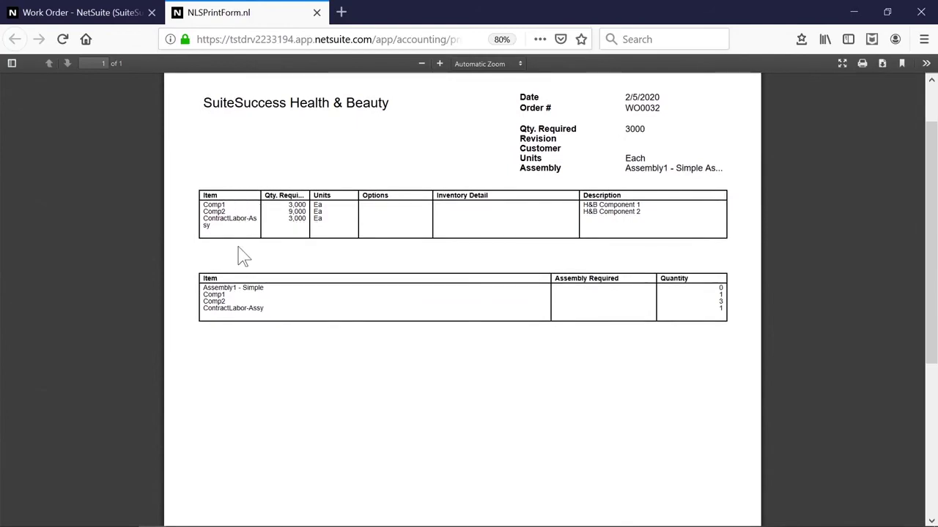
# Create an assembly build from the released Assembly1 - Simple work order with a quantity to build of 2,900 and save it.
pyautogui.click(316, 12)
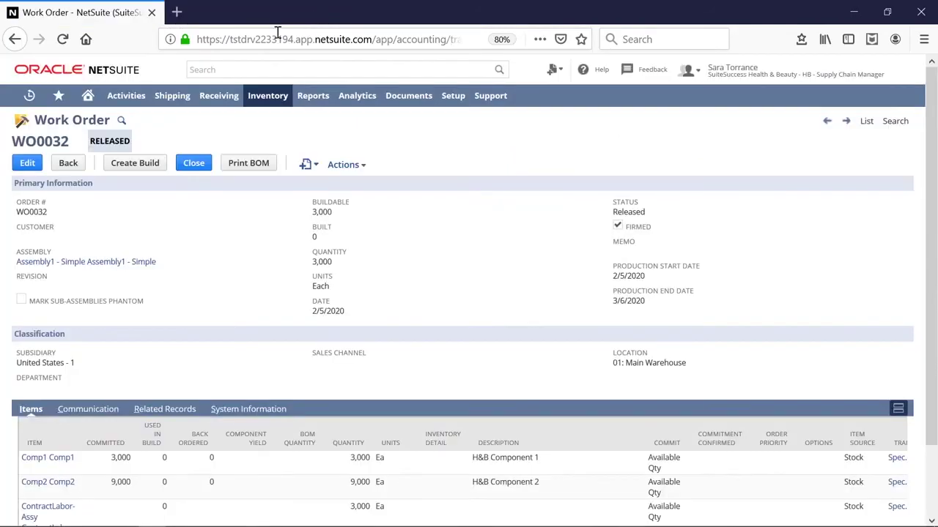
pyautogui.click(136, 166)
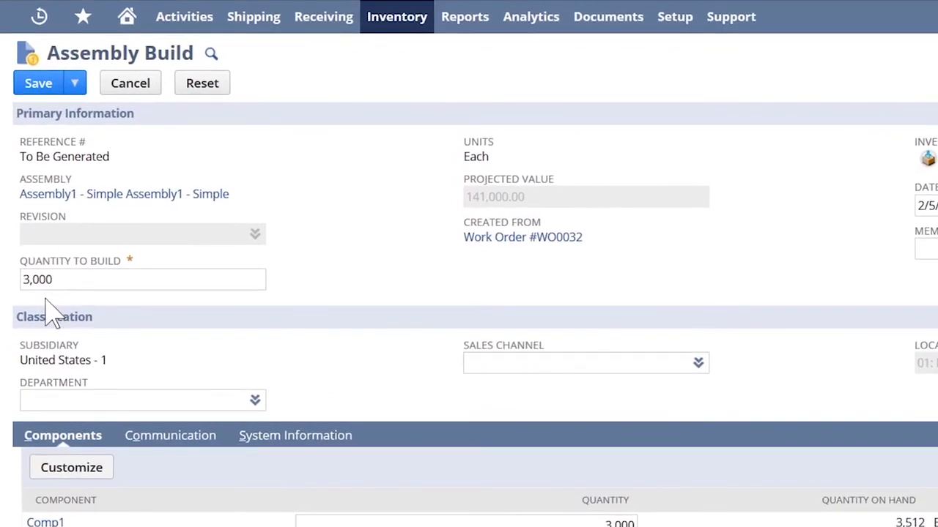
pyautogui.click(28, 279)
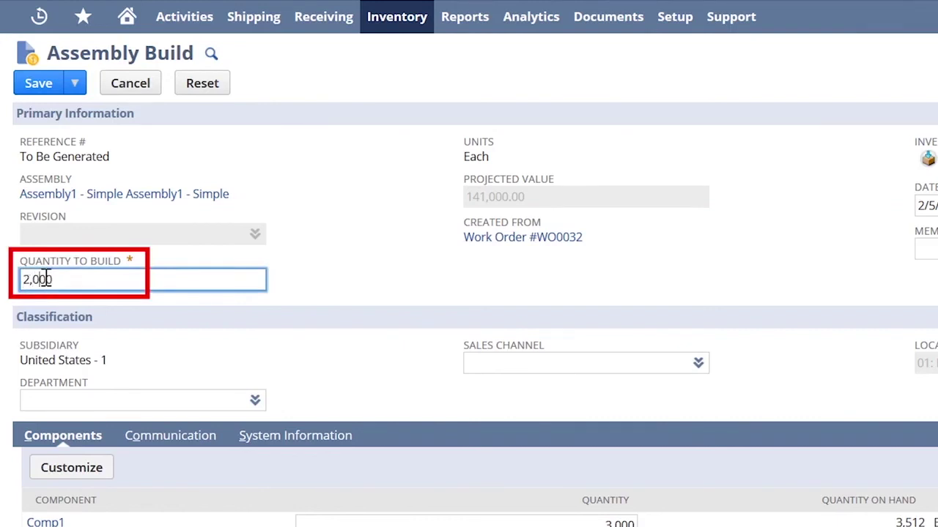
pyautogui.click(115, 325)
pyautogui.scroll(-3, 115, 322)
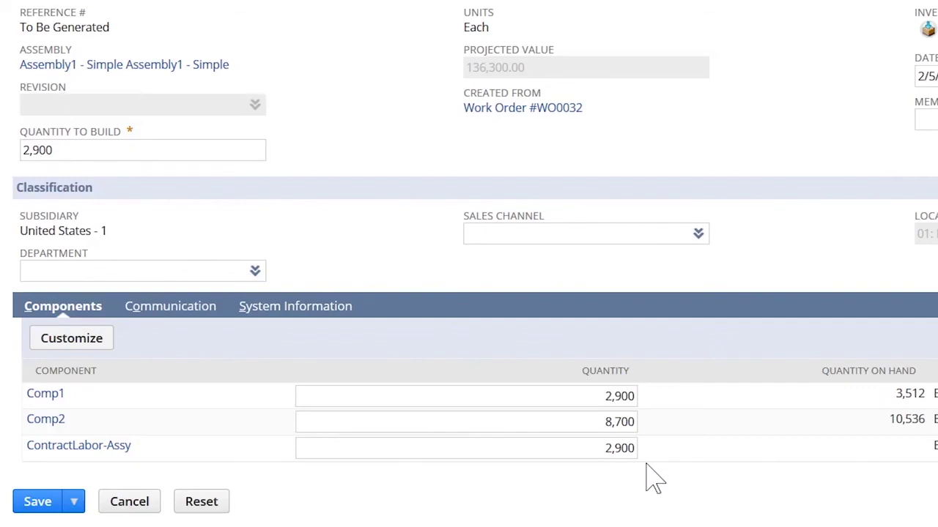
pyautogui.scroll(2, 198, 94)
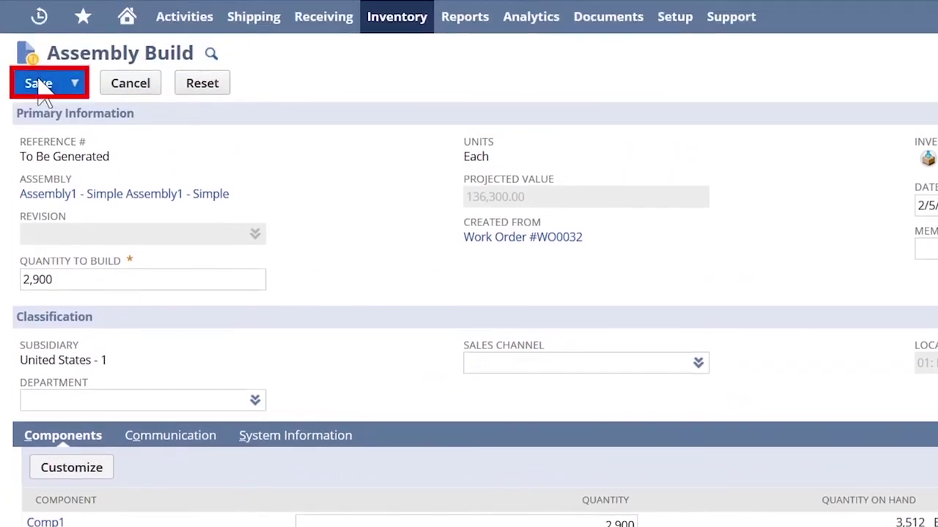
pyautogui.click(39, 83)
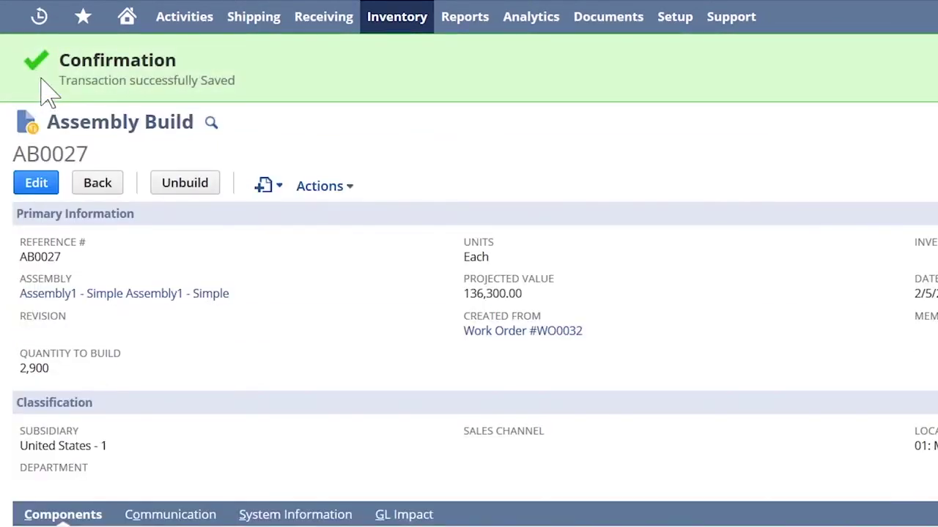
# Review the GL impact of the saved Assembly1 - Simple assembly build.
pyautogui.moveTo(328, 185)
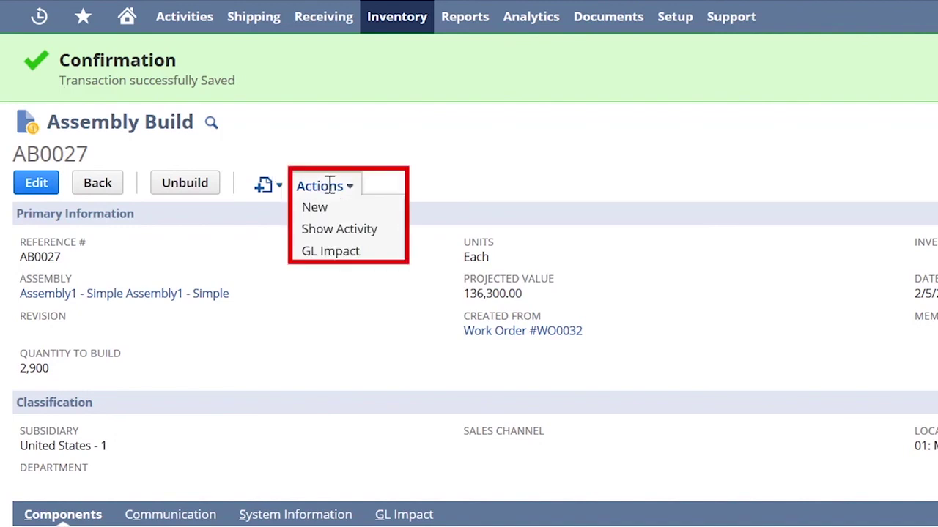
pyautogui.click(320, 256)
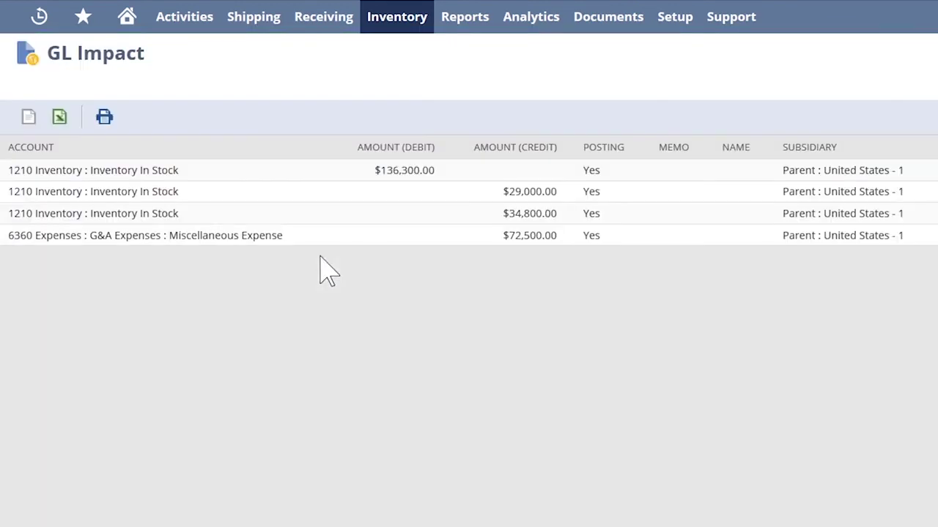